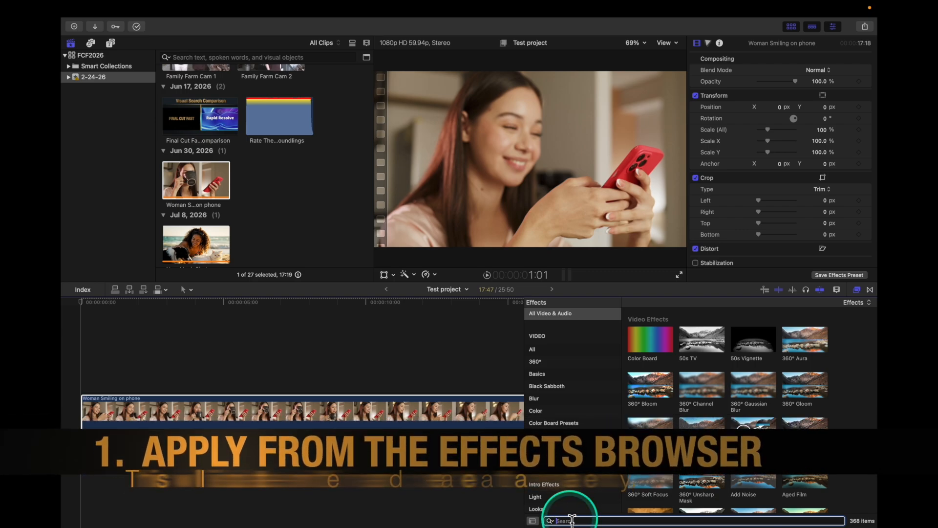
# Step: Find the Auto Mask effect by searching for "auto" and apply it to the woman's hair in the Woman Smiling on phone clip
pyautogui.write('auto')
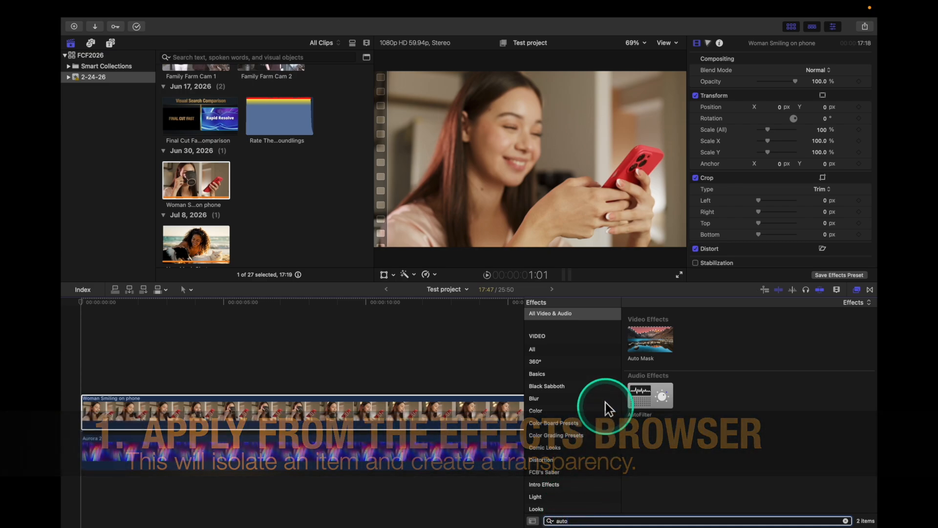
pyautogui.moveTo(645, 337); pyautogui.dragTo(558, 219)
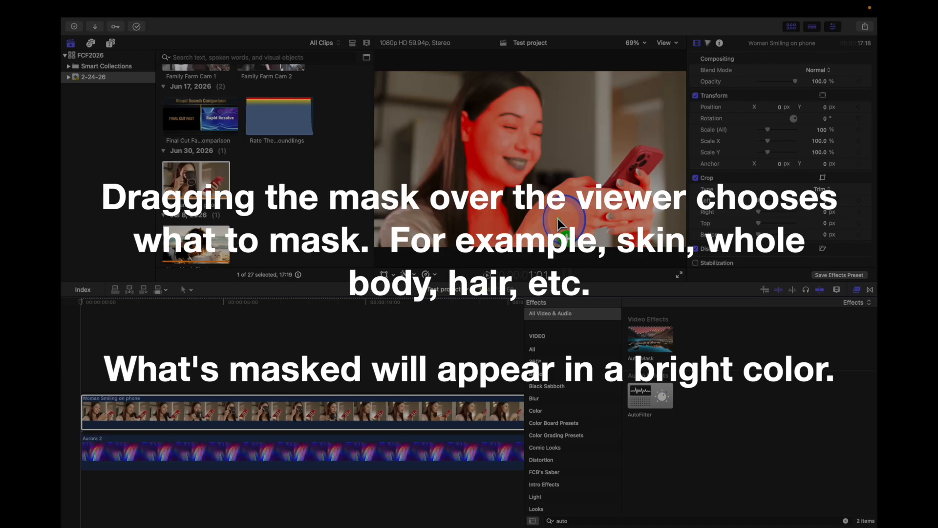
pyautogui.moveTo(558, 219); pyautogui.dragTo(558, 218)
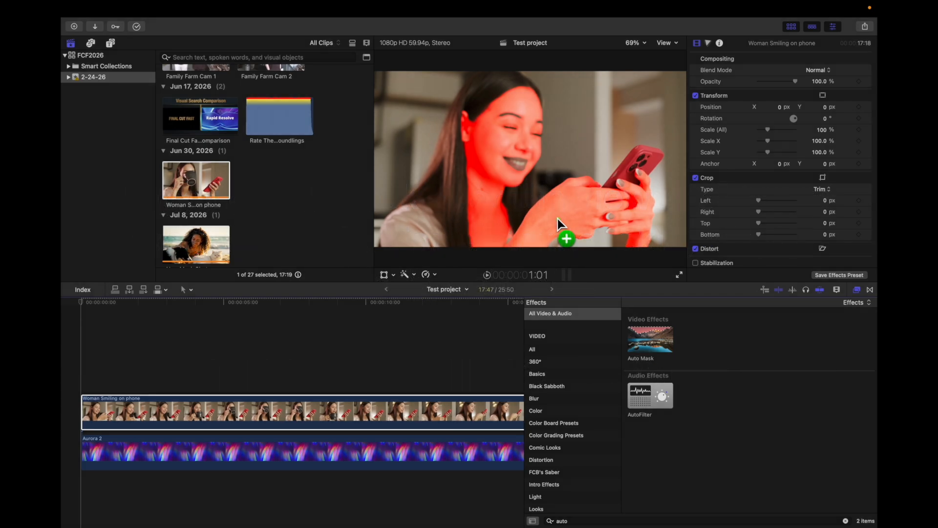
pyautogui.moveTo(598, 193); pyautogui.dragTo(608, 181)
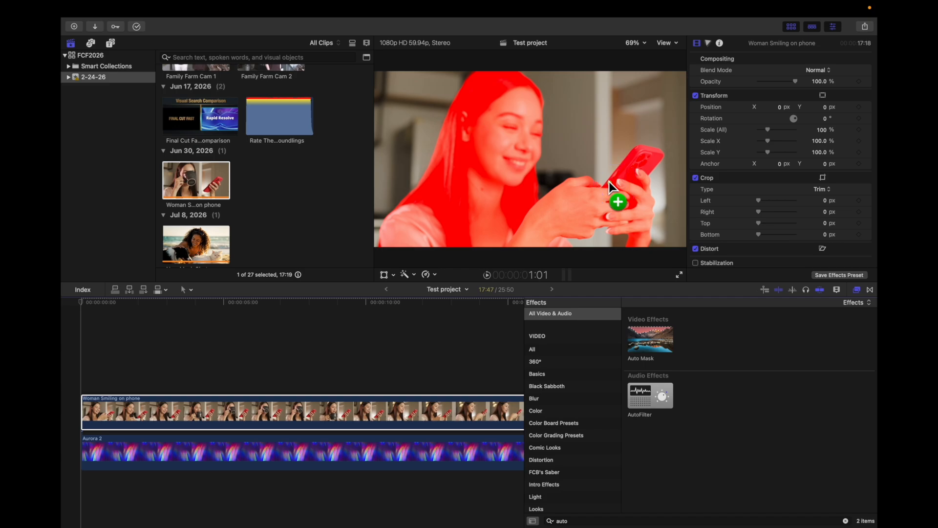
pyautogui.moveTo(609, 181); pyautogui.dragTo(511, 162)
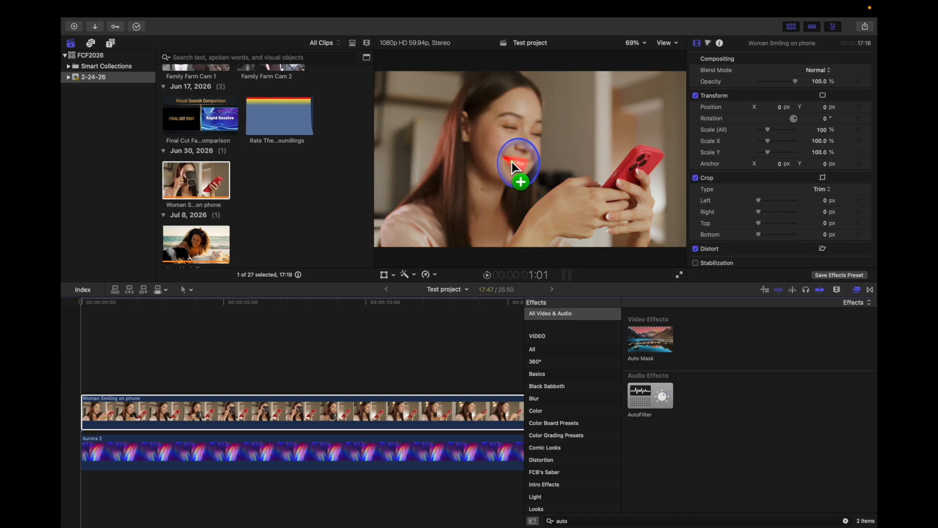
pyautogui.moveTo(511, 162); pyautogui.dragTo(458, 165)
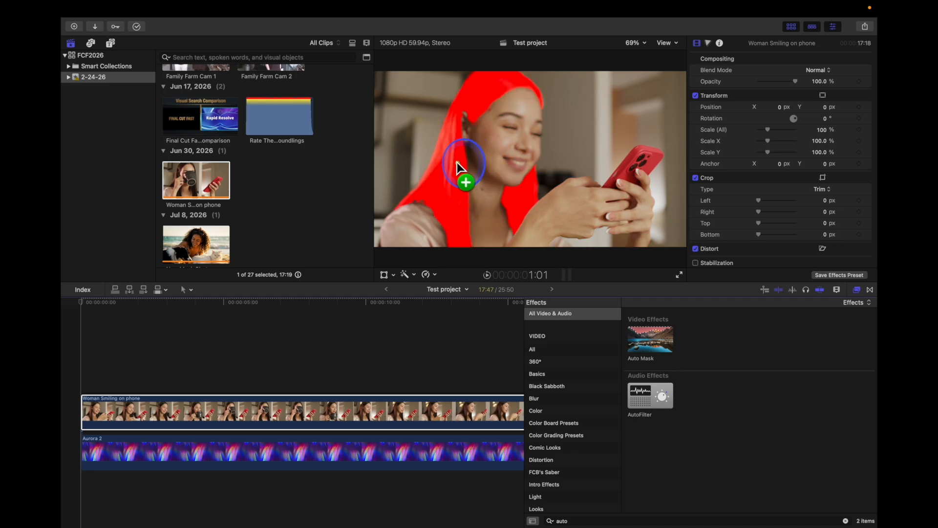
pyautogui.moveTo(458, 163); pyautogui.dragTo(458, 164)
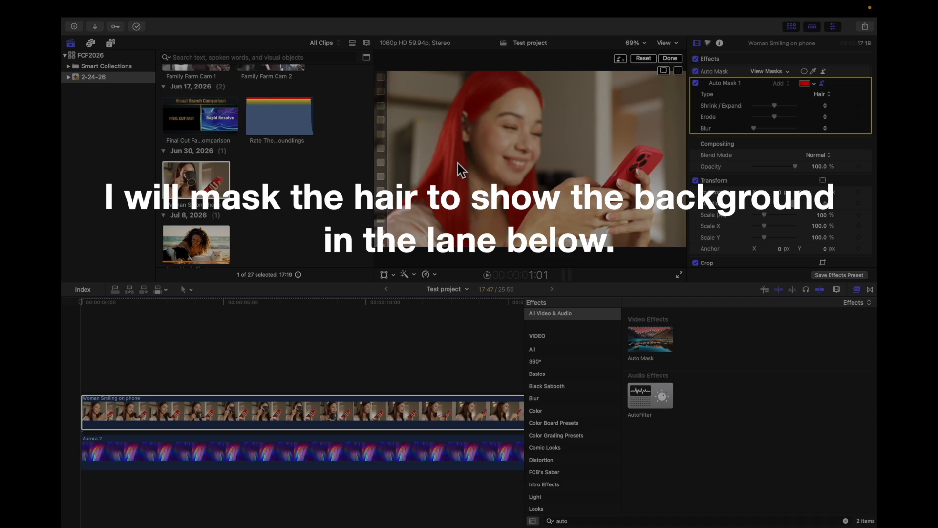
# Step: Finish the on-screen editing of the hair mask and turn off the Auto Mask effect's Invert option
pyautogui.click(510, 50)
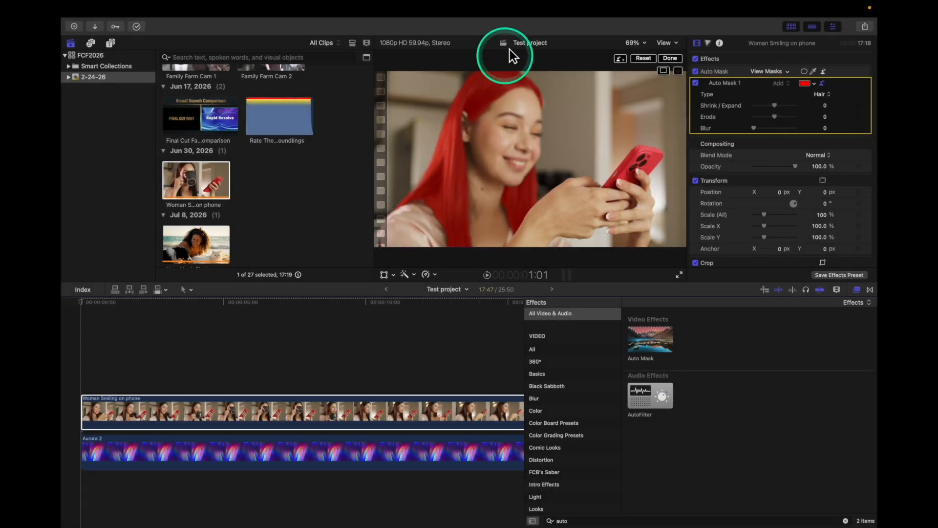
pyautogui.click(670, 63)
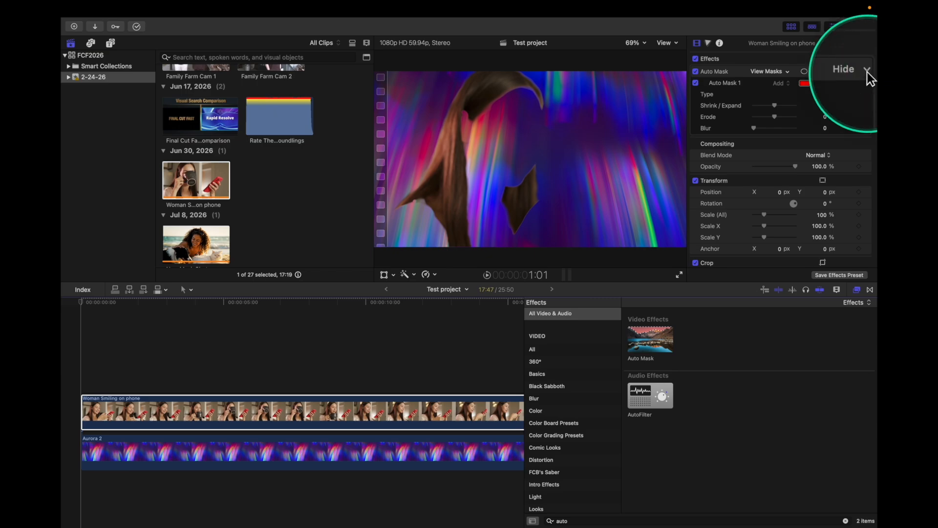
pyautogui.click(867, 73)
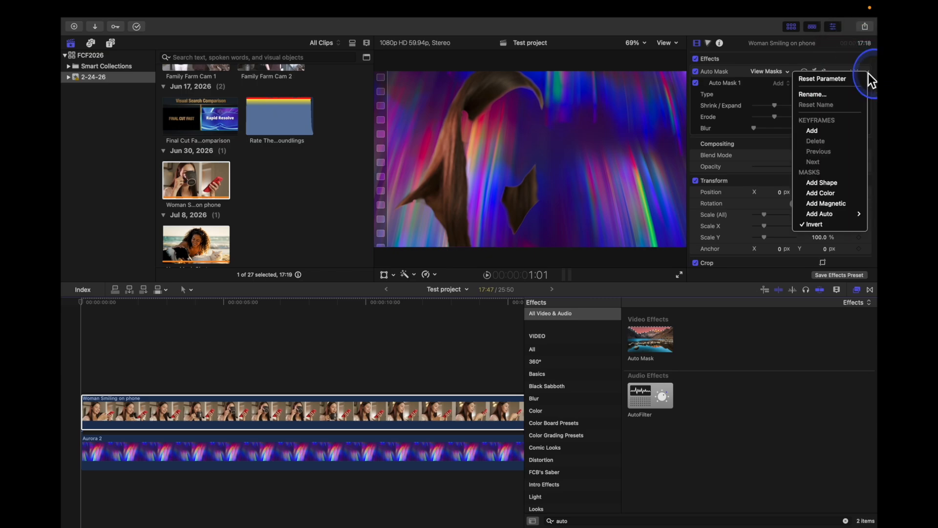
pyautogui.click(835, 227)
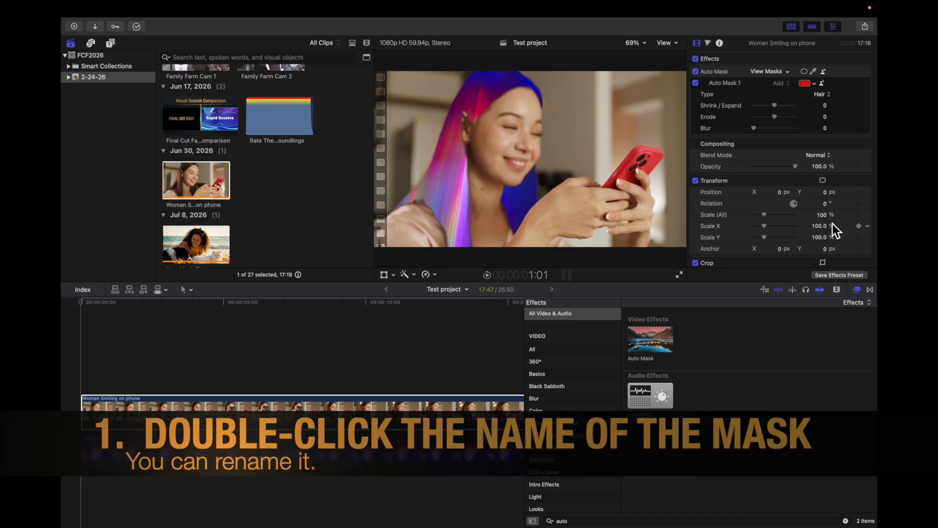
# Step: Rename the Auto Mask effect on the phone clip as Hair
pyautogui.click(718, 73)
pyautogui.doubleClick(718, 73)
pyautogui.write('Hair')
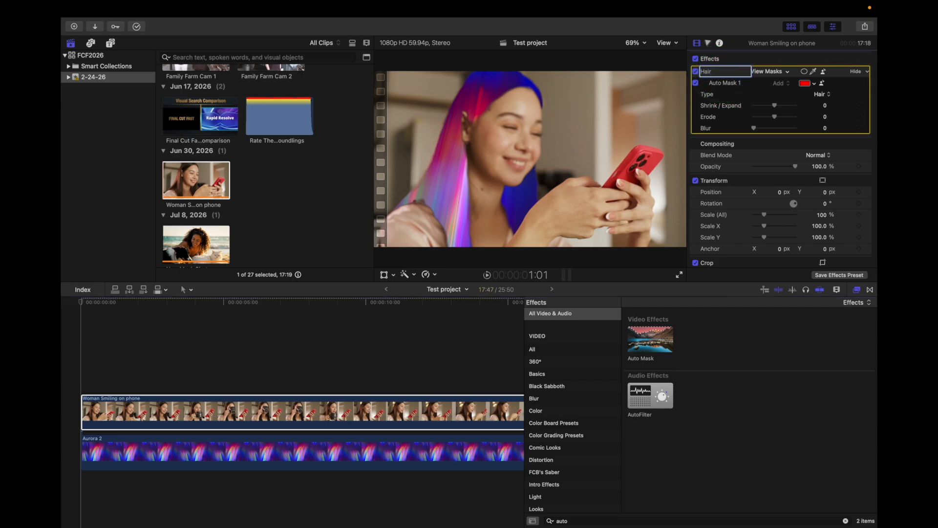
pyautogui.press('Return')
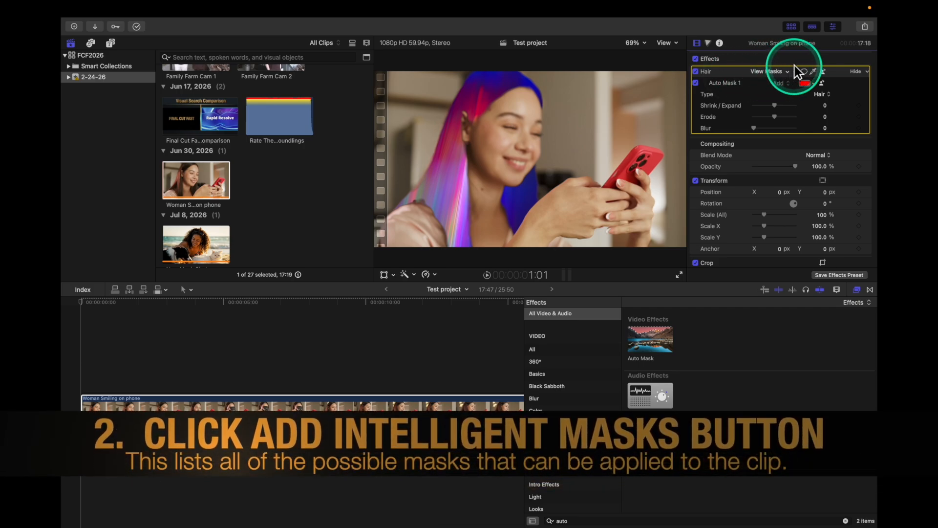
# Step: Add an Eyebrow auto mask to the Hair effect on the phone clip
pyautogui.click(824, 72)
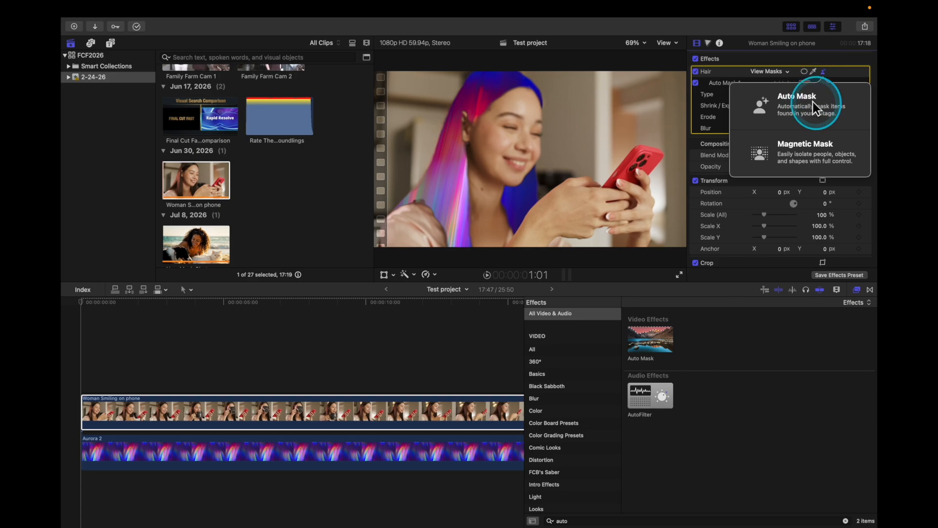
pyautogui.click(813, 101)
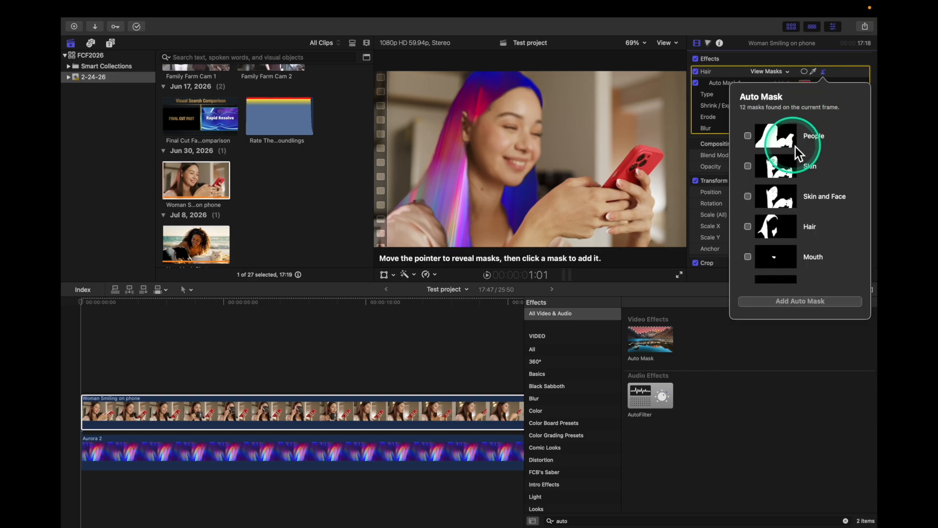
pyautogui.scroll(-4, 773, 211)
pyautogui.scroll(-3, 772, 210)
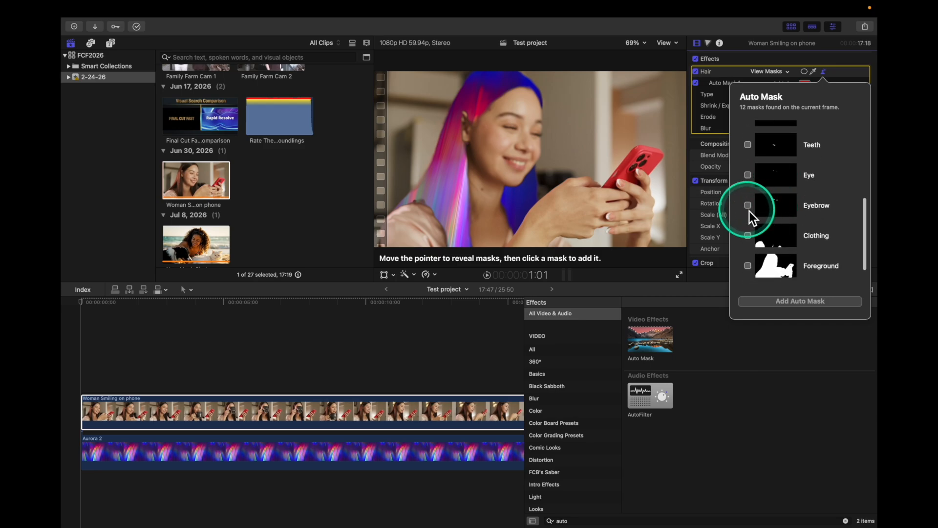
pyautogui.click(748, 208)
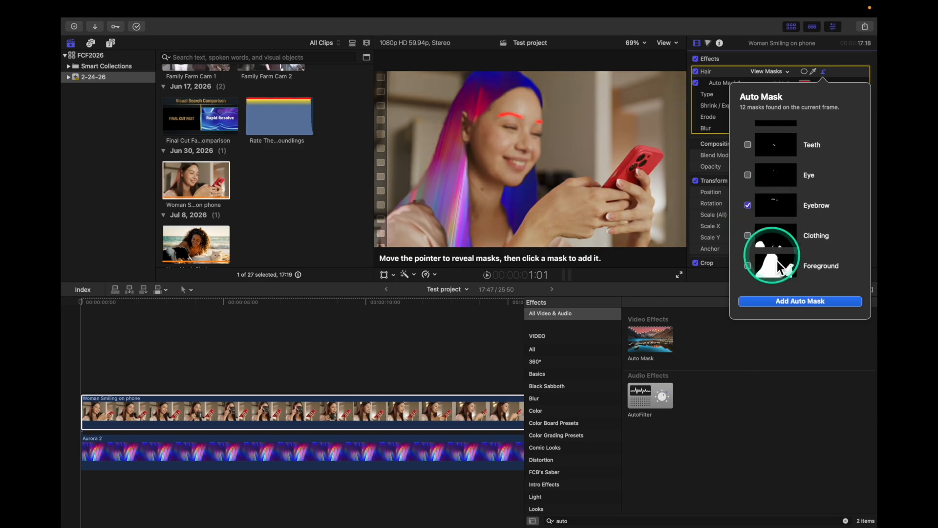
pyautogui.click(806, 301)
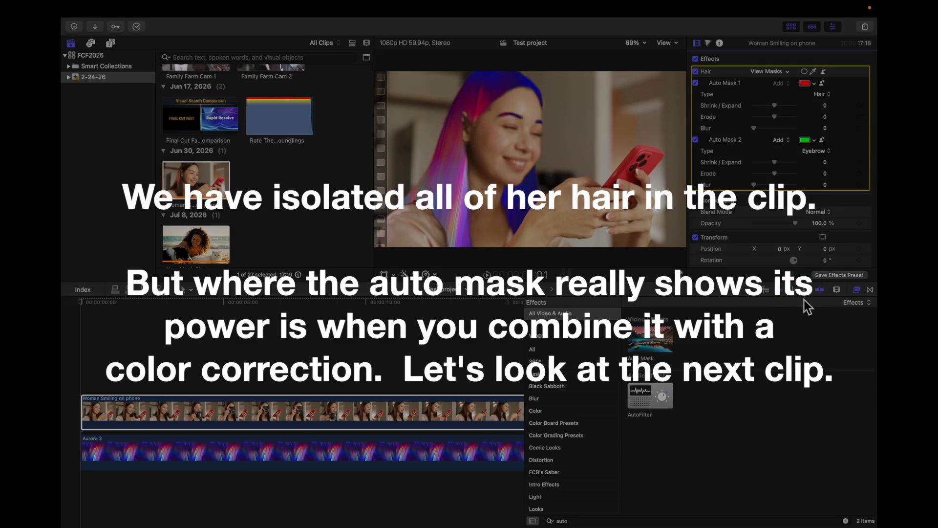
# Step: Preview the masked phone clip, and move the playhead into the New Mask Shot clip at about 20:07
pyautogui.moveTo(366, 301); pyautogui.dragTo(201, 300)
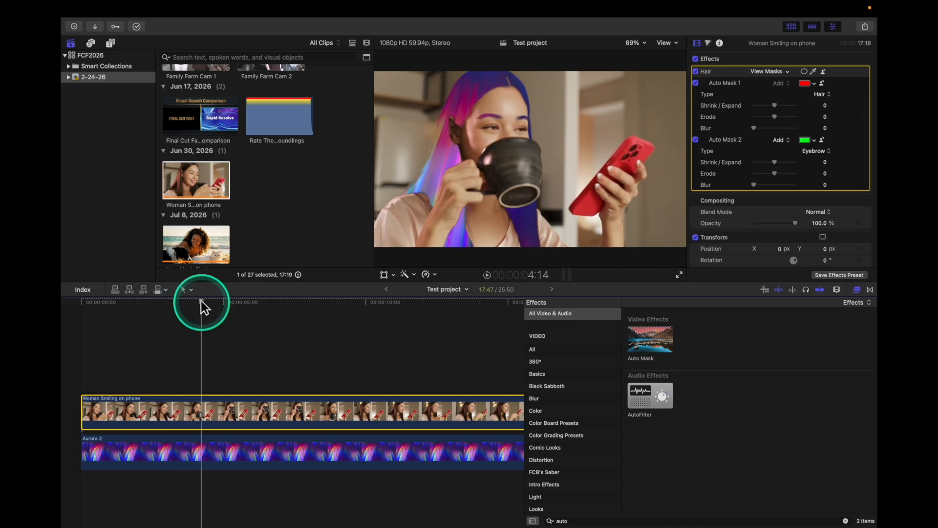
pyautogui.press('Down')
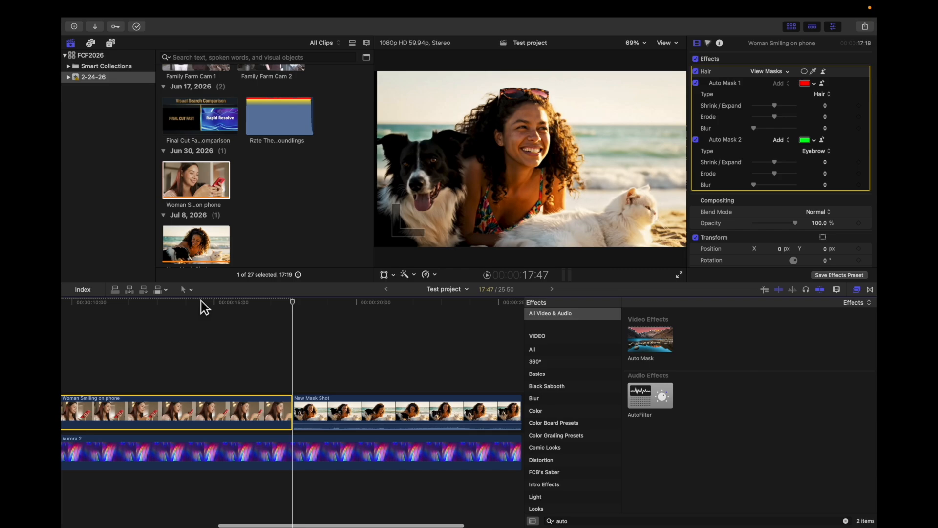
pyautogui.click(154, 321)
pyautogui.moveTo(293, 302); pyautogui.dragTo(358, 307)
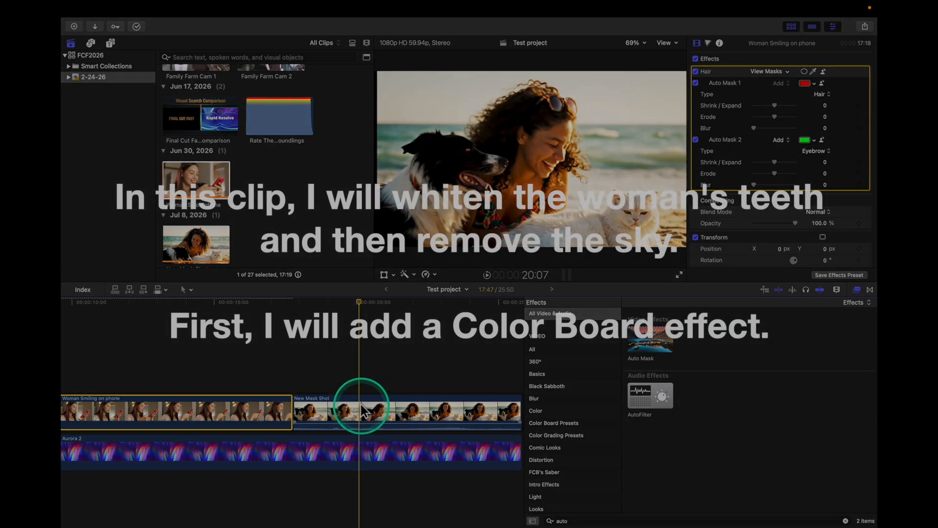
# Step: Add a Color Board correction to the New Mask Shot clip
pyautogui.click(368, 410)
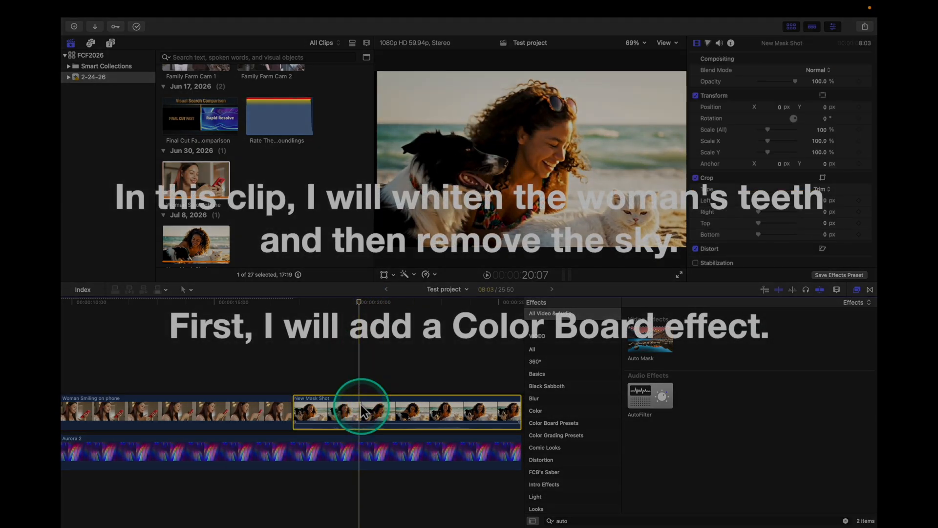
pyautogui.click(707, 43)
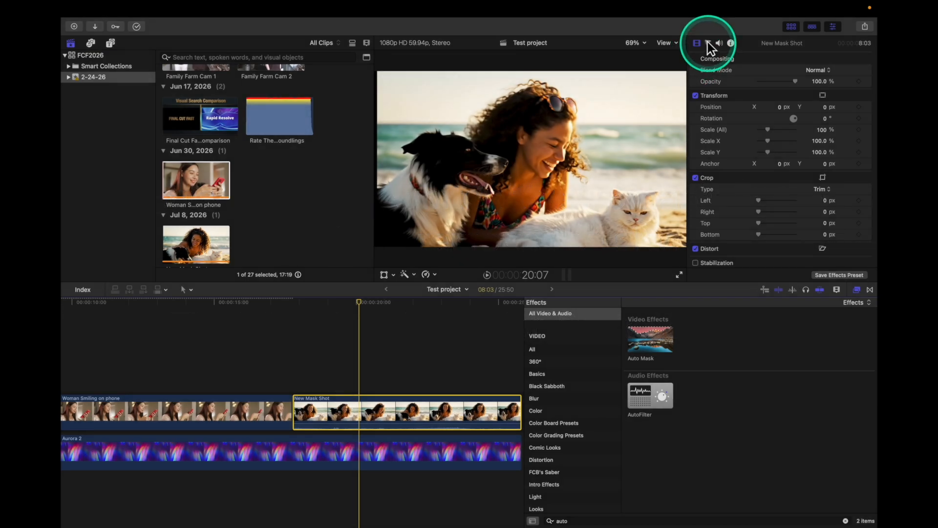
pyautogui.click(707, 43)
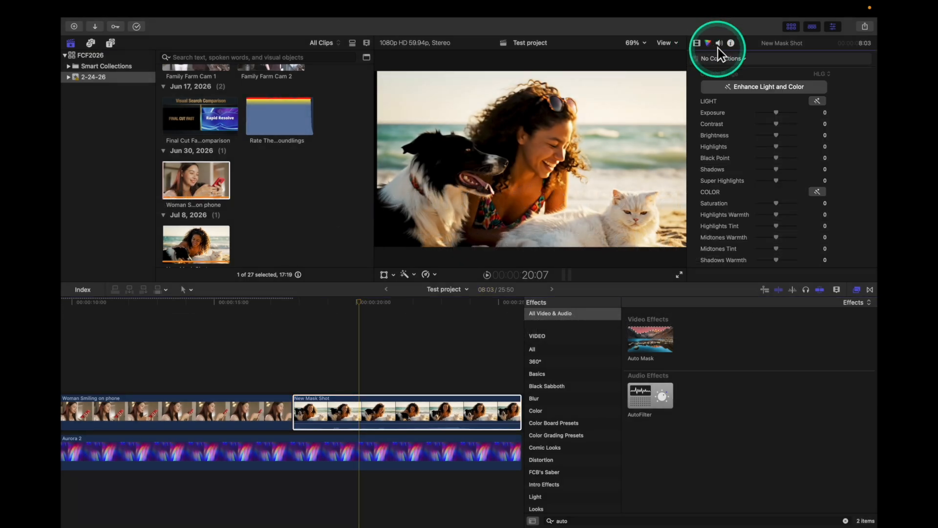
pyautogui.click(745, 60)
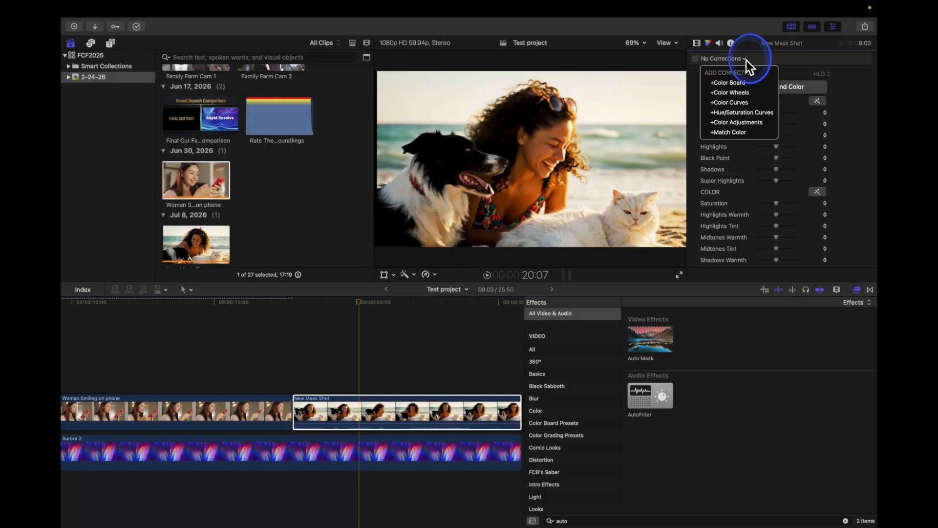
pyautogui.click(735, 83)
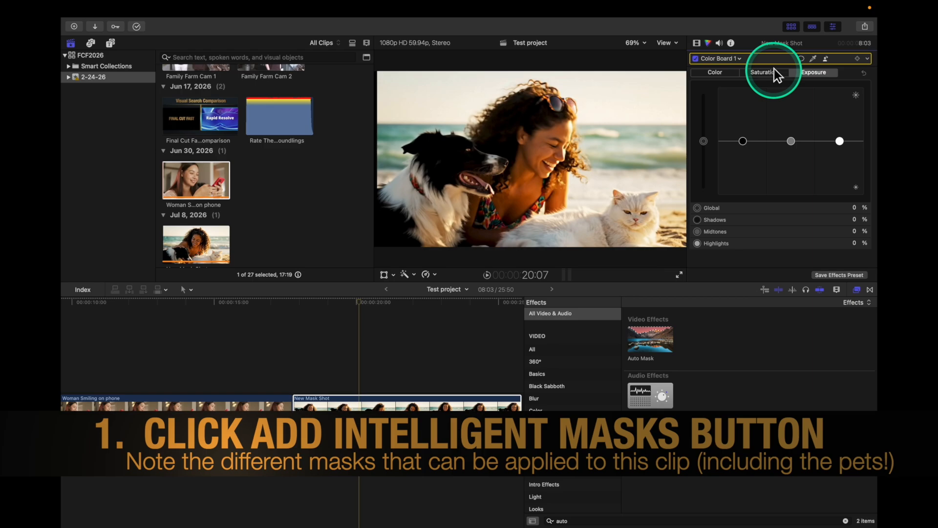
# Step: Review the auto masks available for the Color Board correction and add the Teeth mask to it
pyautogui.click(826, 59)
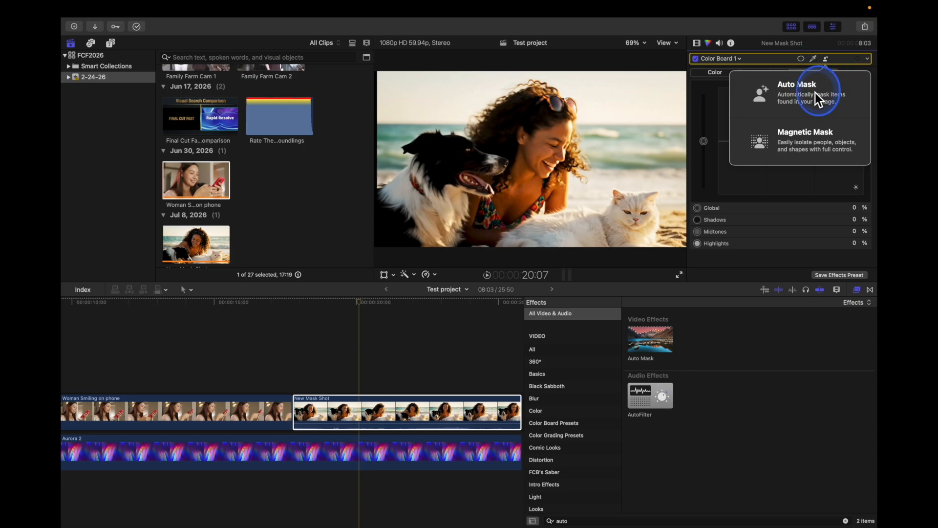
pyautogui.click(813, 91)
pyautogui.scroll(-3, 838, 152)
pyautogui.scroll(-8, 837, 152)
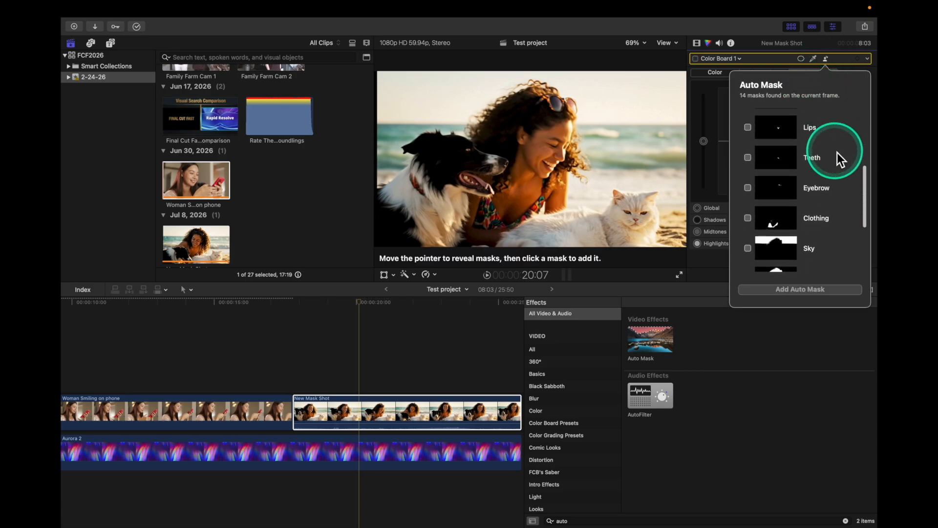
pyautogui.scroll(-2, 838, 152)
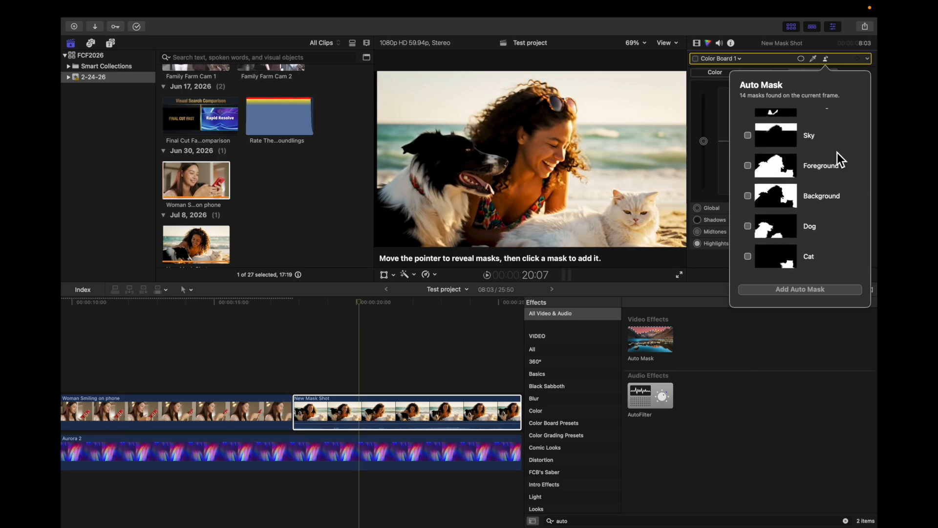
pyautogui.scroll(8, 837, 153)
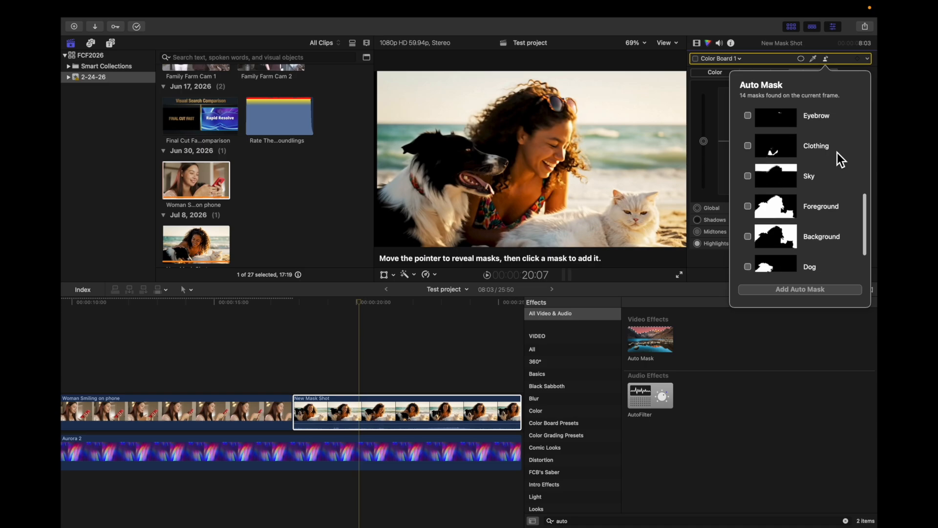
pyautogui.scroll(3, 837, 153)
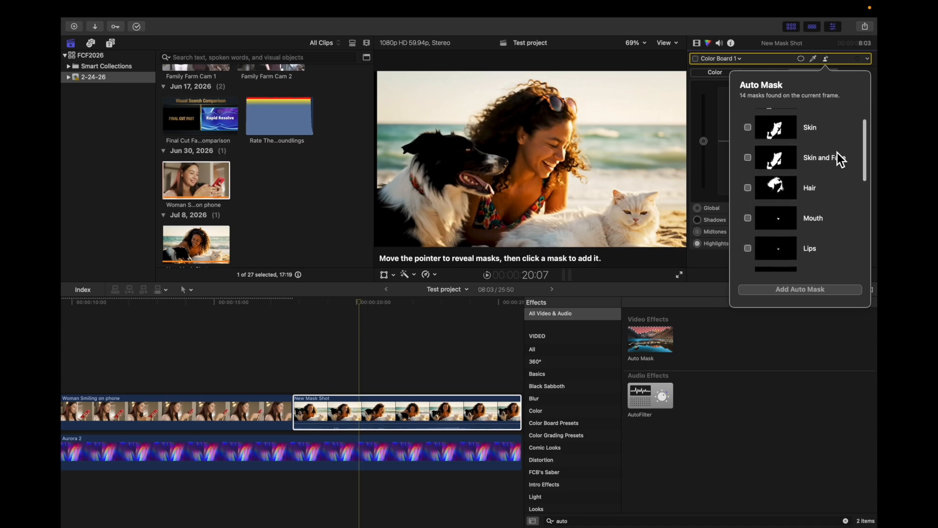
pyautogui.scroll(-2, 837, 152)
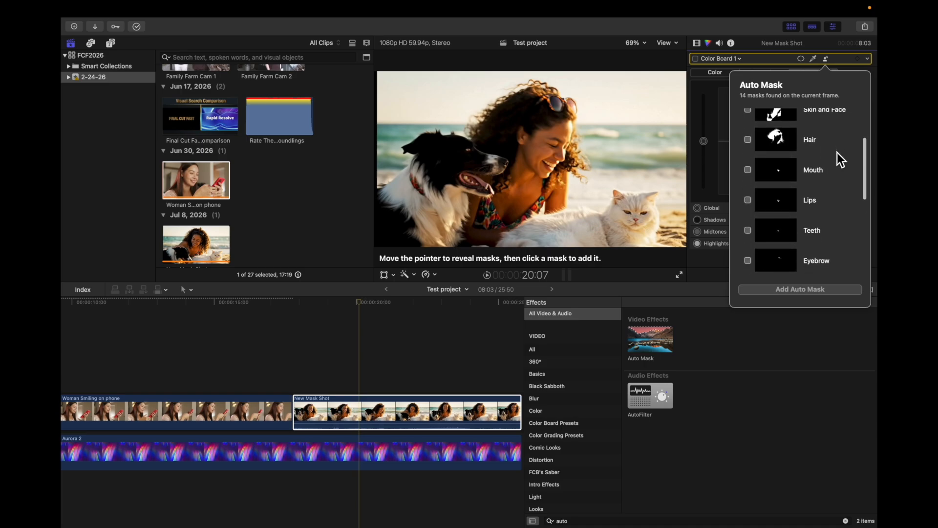
pyautogui.click(748, 230)
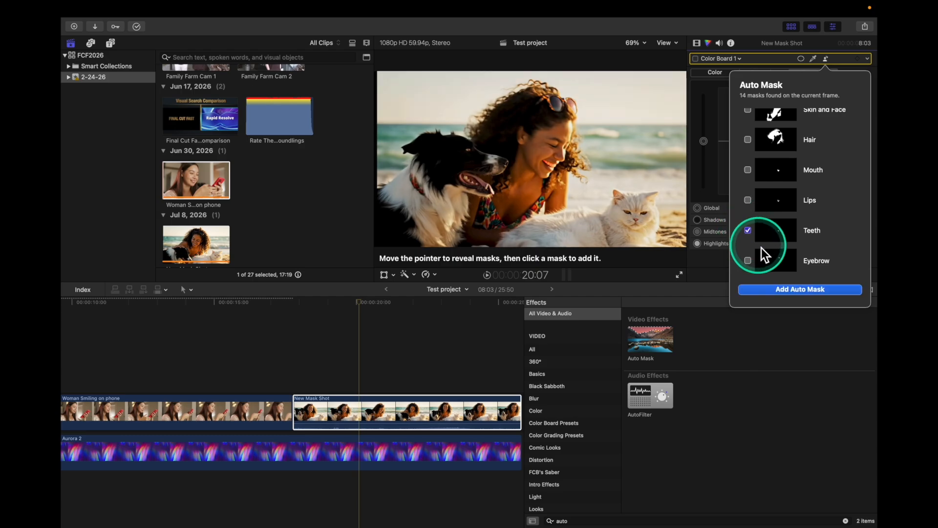
pyautogui.click(789, 288)
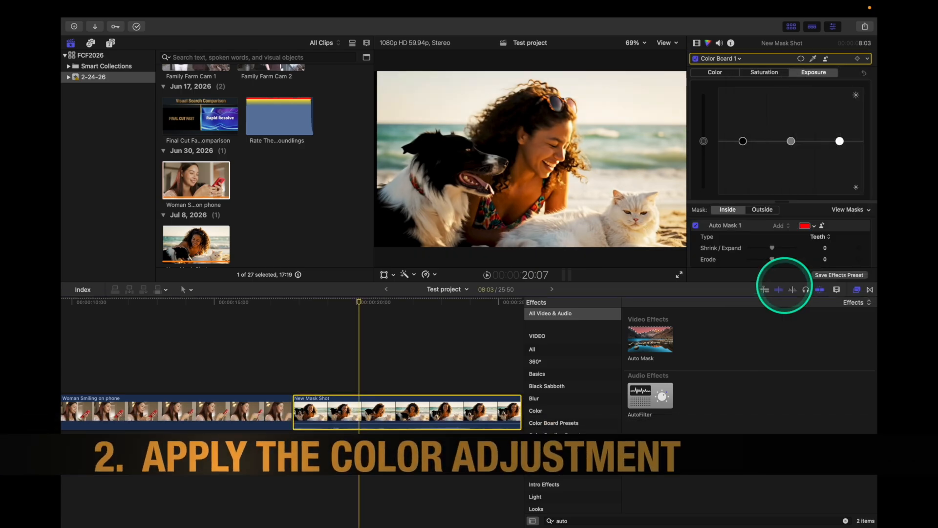
# Step: Move the playhead to about 21:06 and raise the global exposure of the teeth-masked Color Board correction to brighten the teeth
pyautogui.click(359, 302)
pyautogui.moveTo(358, 303); pyautogui.dragTo(388, 300)
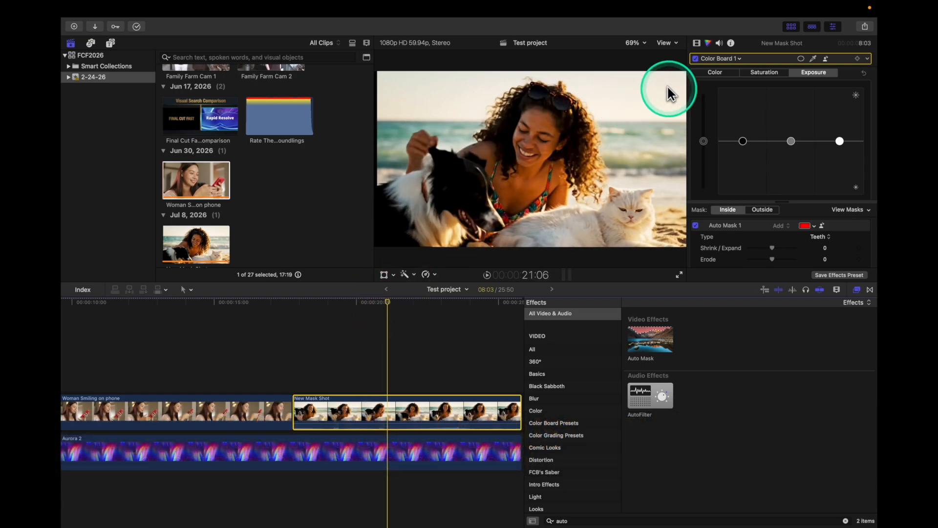
pyautogui.click(705, 141)
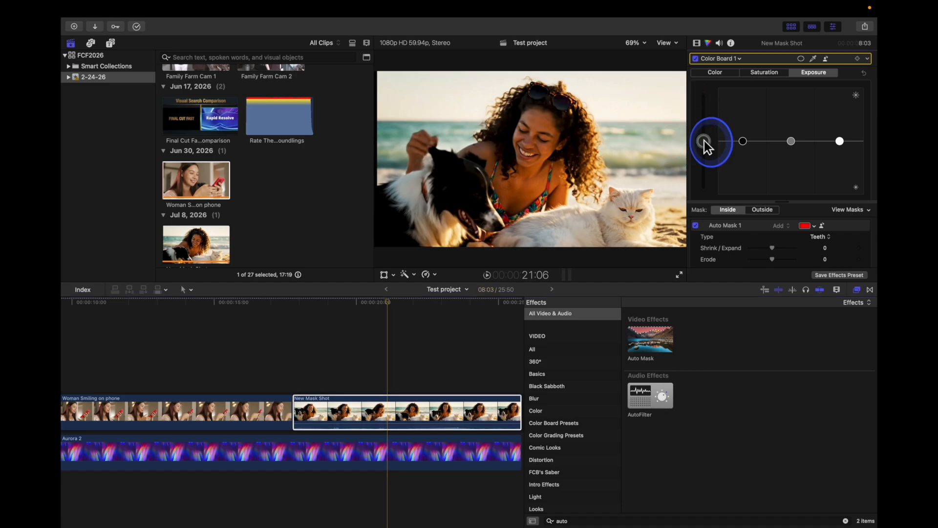
pyautogui.moveTo(704, 132); pyautogui.dragTo(704, 125)
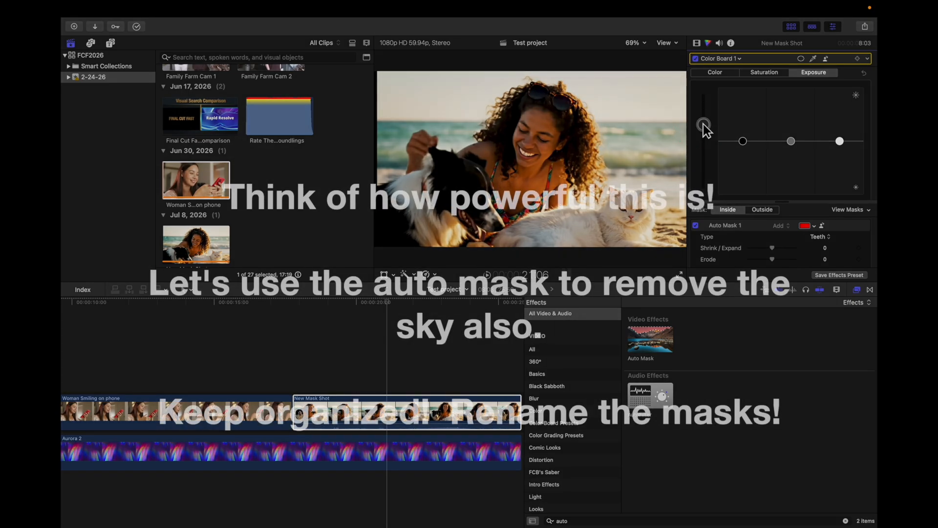
# Step: Rename the New Mask Shot clip's Color Board 1 effect as Teeth
pyautogui.click(697, 43)
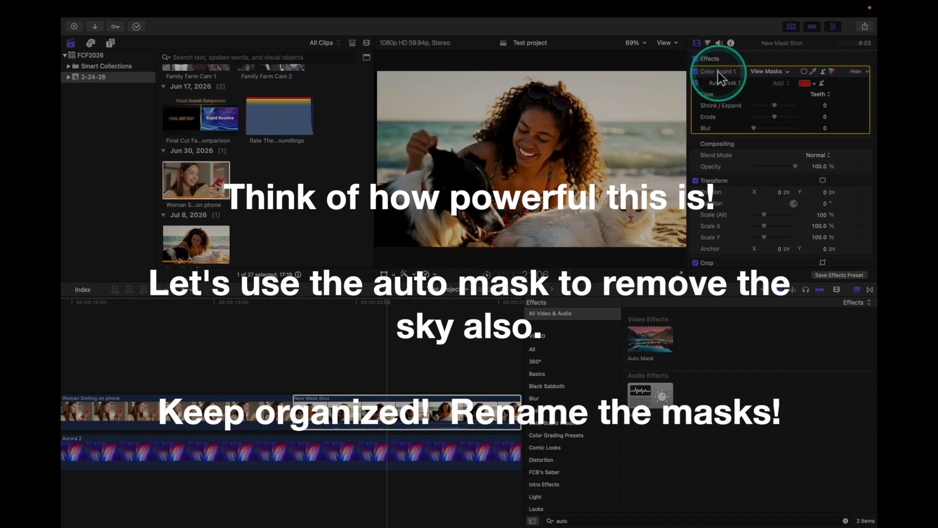
pyautogui.doubleClick(718, 71)
pyautogui.write('Teeth')
pyautogui.press('Return')
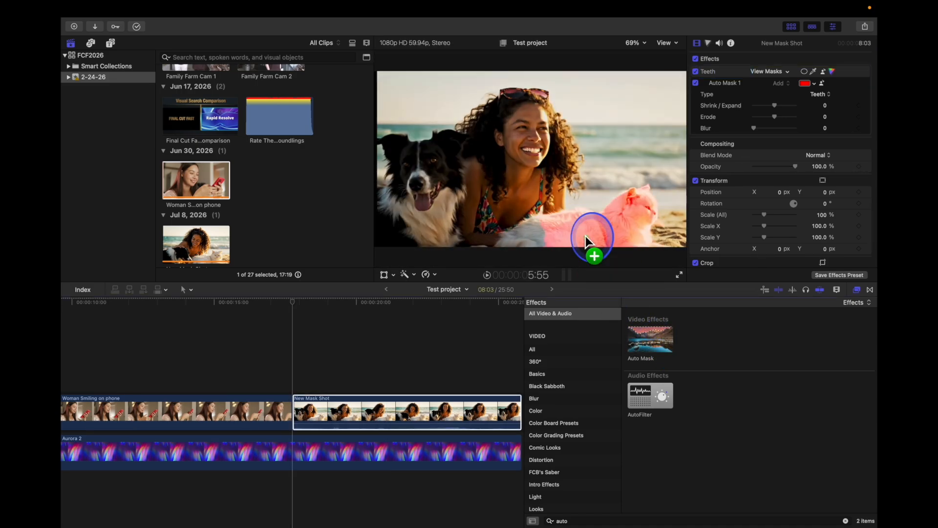
# Step: Apply the Auto Mask effect to the sky of the New Mask Shot clip and invert the mask so the sky is removed
pyautogui.moveTo(594, 254); pyautogui.dragTo(449, 99)
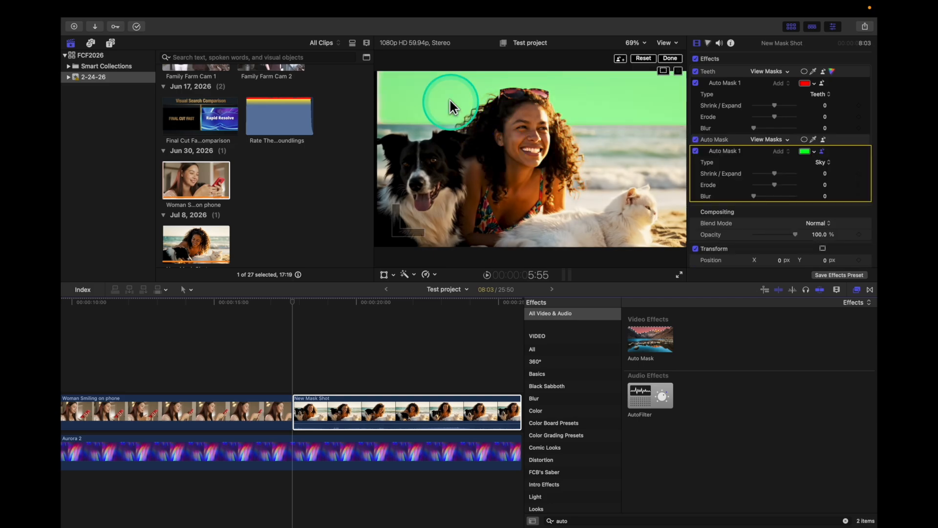
pyautogui.click(674, 60)
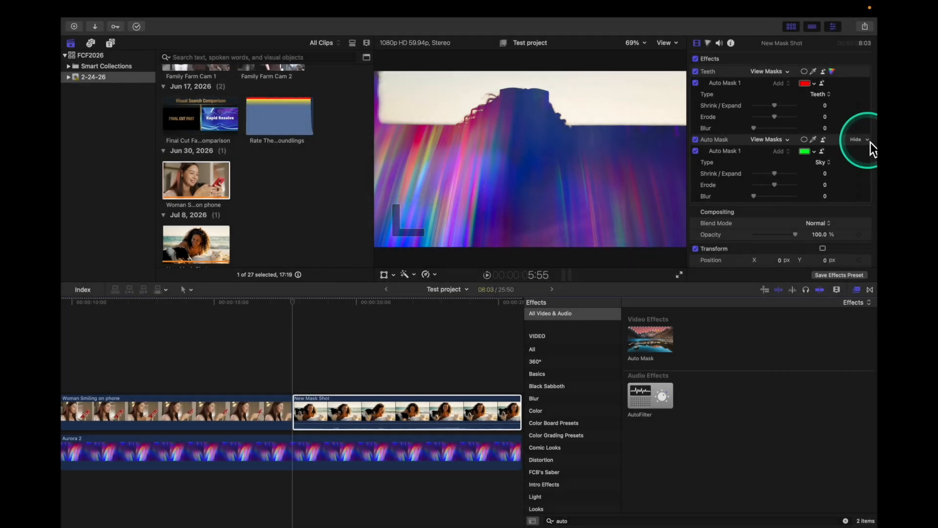
pyautogui.click(868, 141)
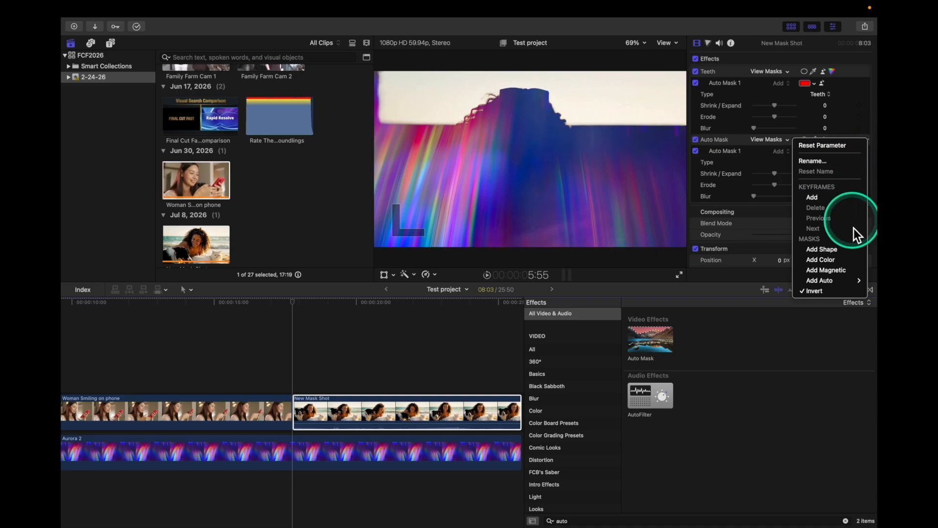
pyautogui.click(841, 291)
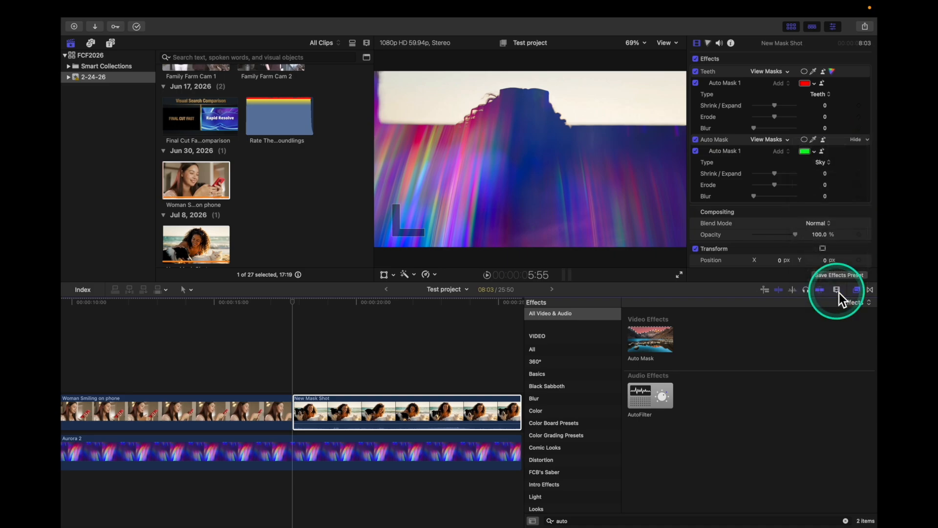
# Step: Rename the New Mask Shot clip's Auto Mask effect as Sky
pyautogui.doubleClick(712, 139)
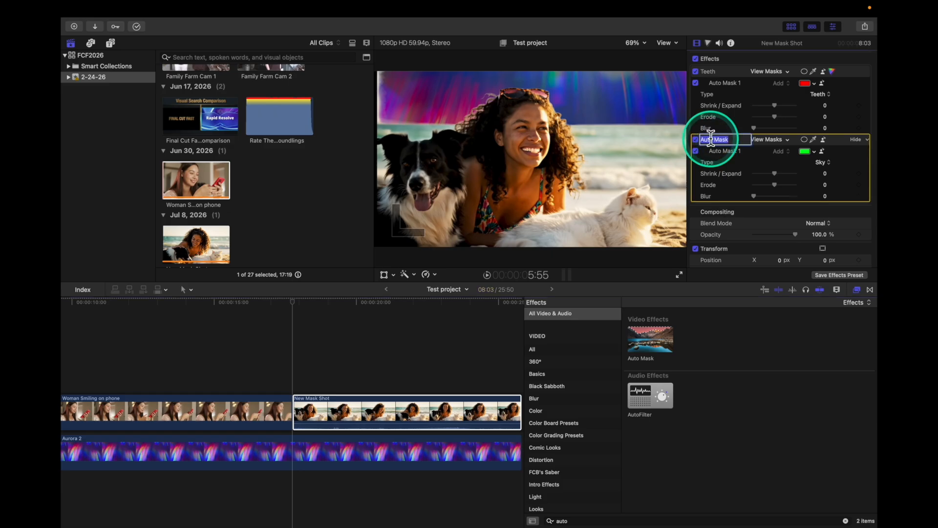
pyautogui.write('Sky')
pyautogui.press('Return')
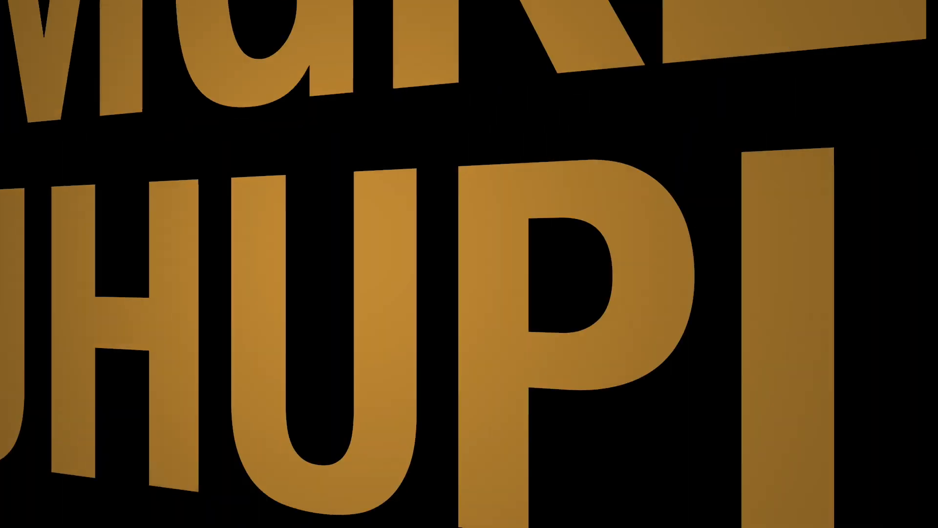